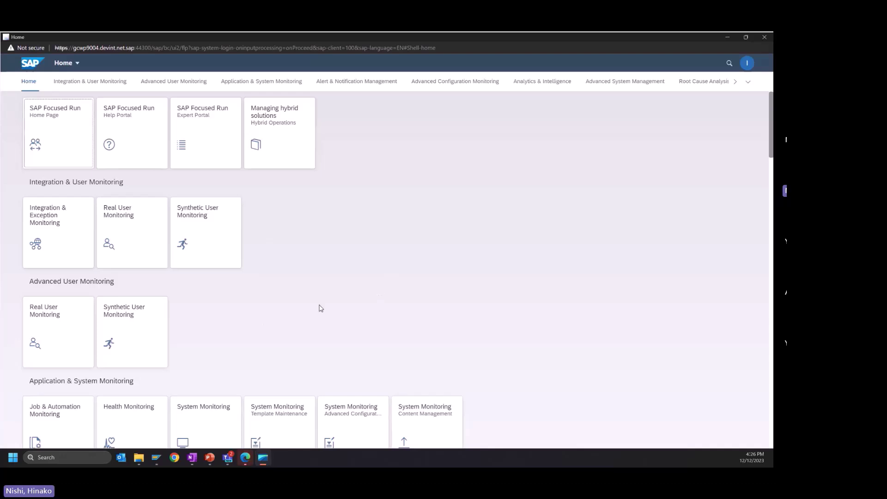
Step: Open the System Monitoring application from the Application & System Monitoring group and maximize its window
{"action": "scroll", "coordinate": [321, 308], "scroll_direction": "down", "scroll_amount": 2}
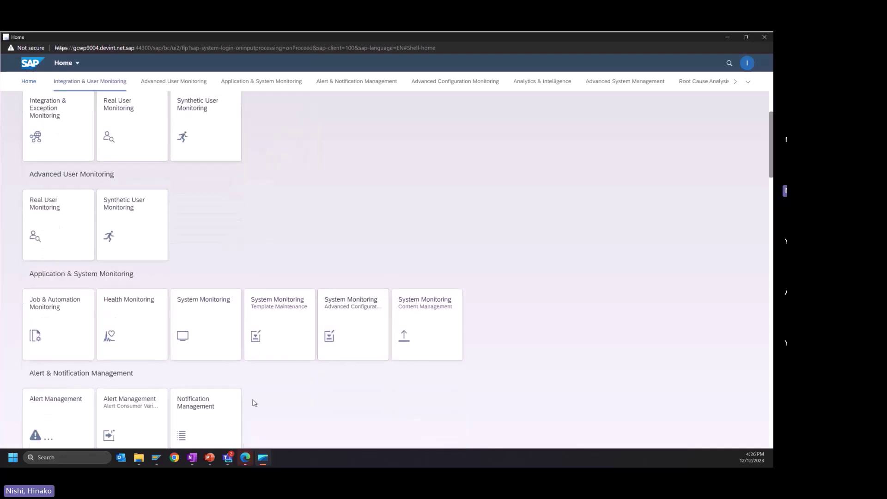
{"action": "left_click", "coordinate": [208, 328]}
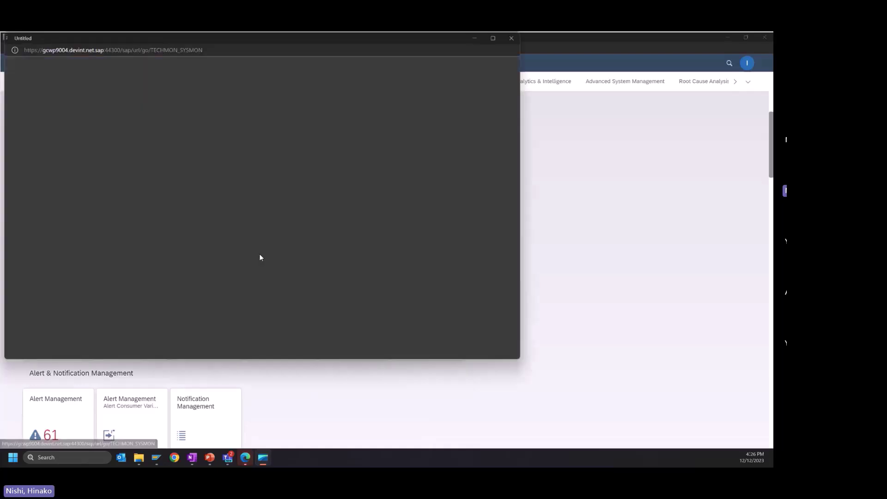
{"action": "left_click", "coordinate": [492, 38]}
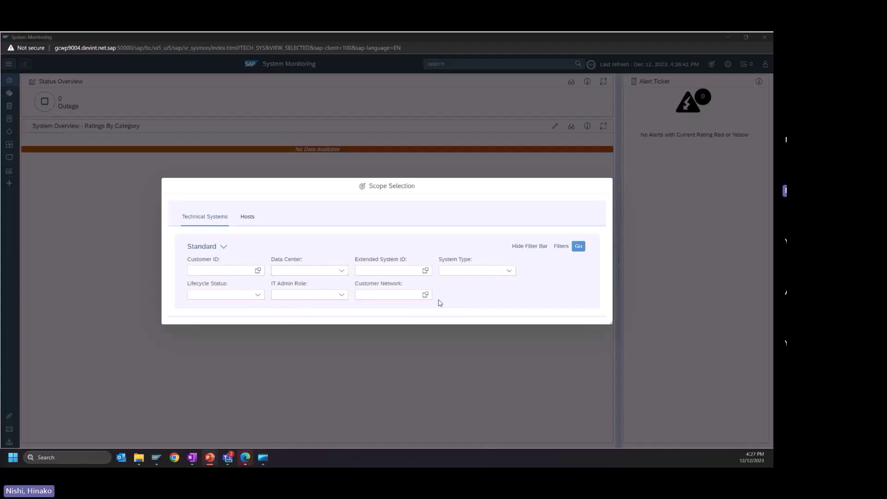
Step: Limit the technical systems scope to the customer network FRN Local Network (LOCALNETWORK) and apply the selection
{"action": "left_click", "coordinate": [425, 294]}
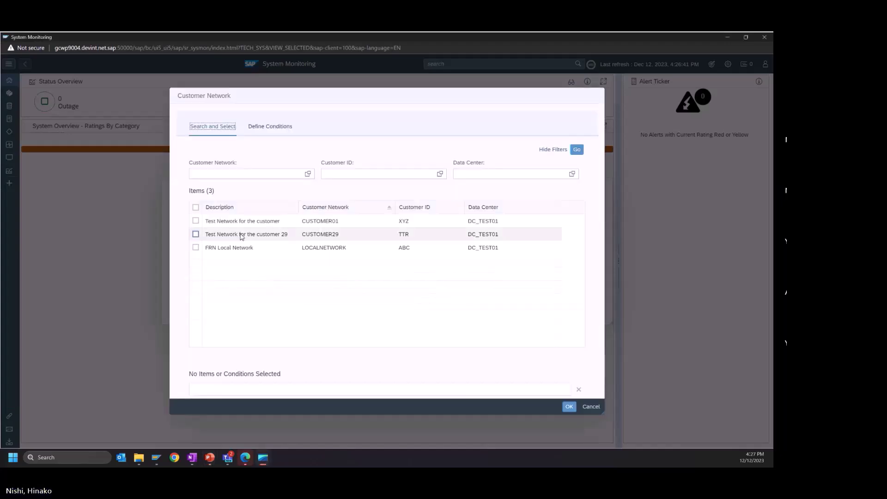
{"action": "left_click", "coordinate": [196, 221]}
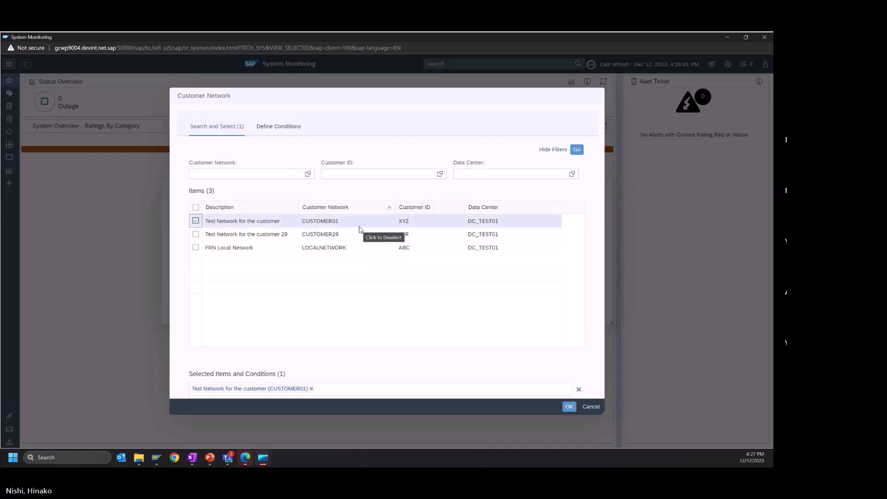
{"action": "left_click", "coordinate": [196, 248]}
{"action": "left_click", "coordinate": [196, 221]}
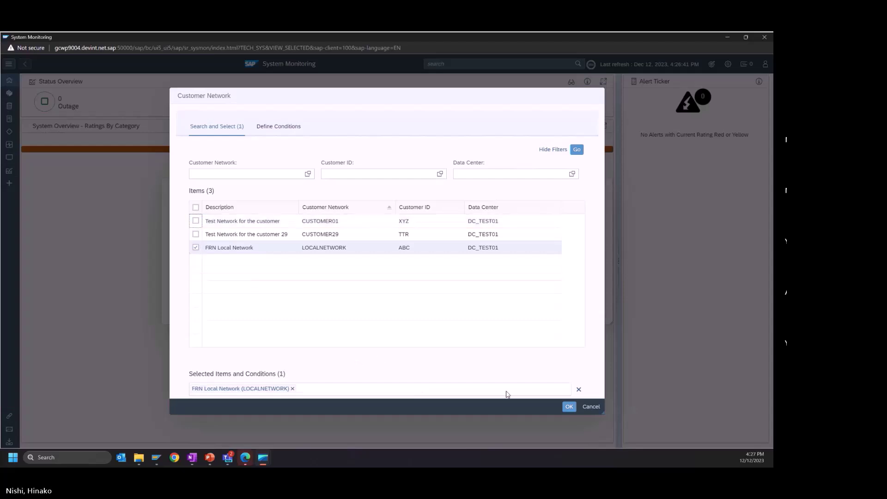
{"action": "left_click", "coordinate": [568, 407]}
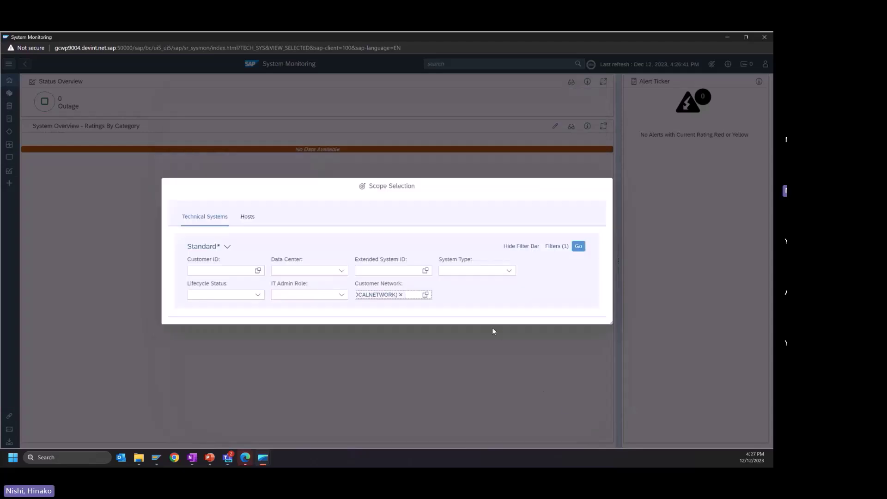
{"action": "left_click", "coordinate": [581, 245]}
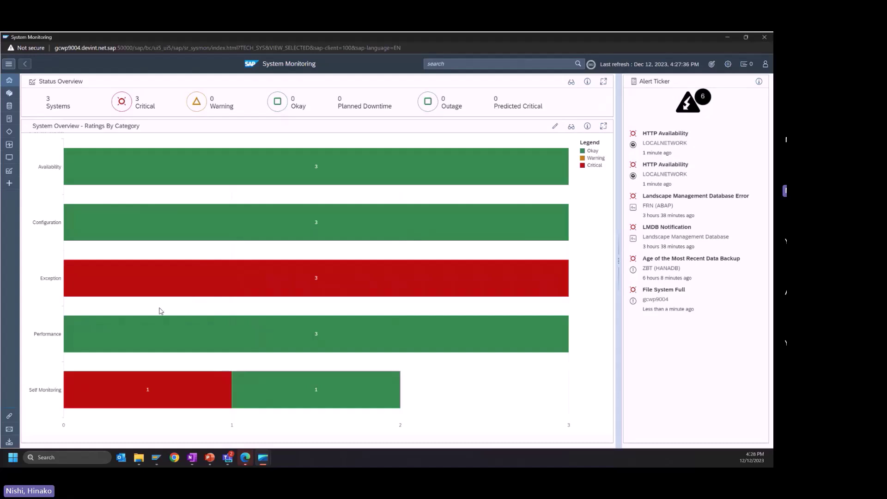
Step: Drill down from the Exception ratings into the FRN system's hierarchy and expand System Exceptions under FRN (ABAP)
{"action": "left_click", "coordinate": [187, 279]}
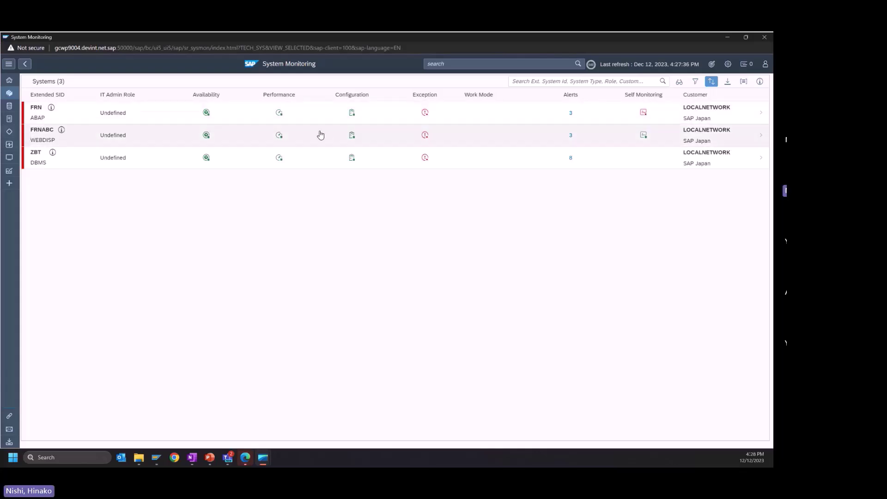
{"action": "left_click", "coordinate": [190, 112]}
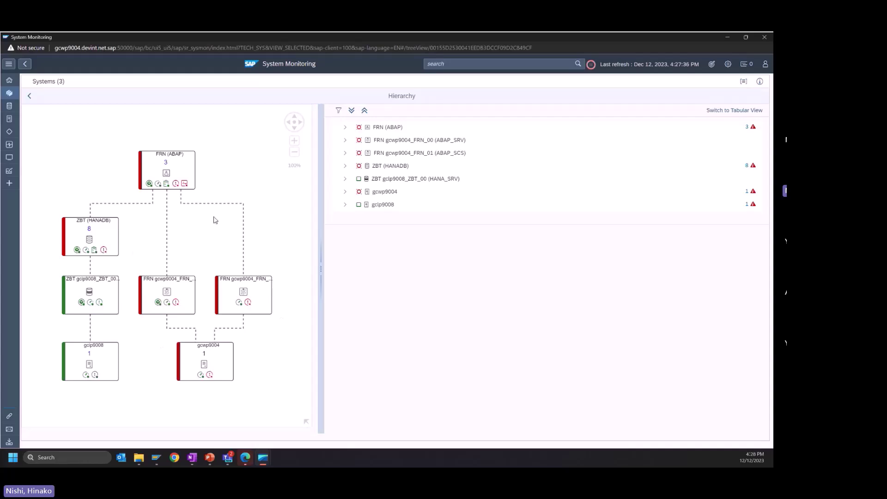
{"action": "left_click", "coordinate": [170, 172]}
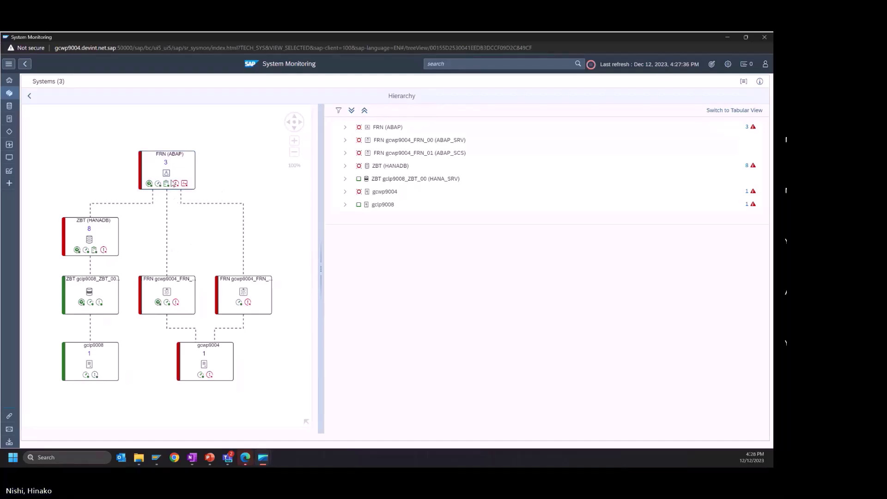
{"action": "left_click", "coordinate": [170, 164]}
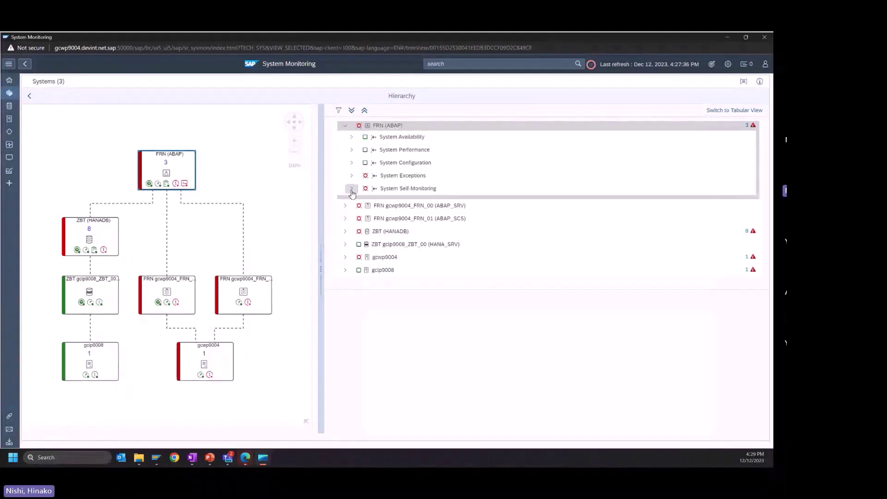
{"action": "left_click", "coordinate": [350, 175]}
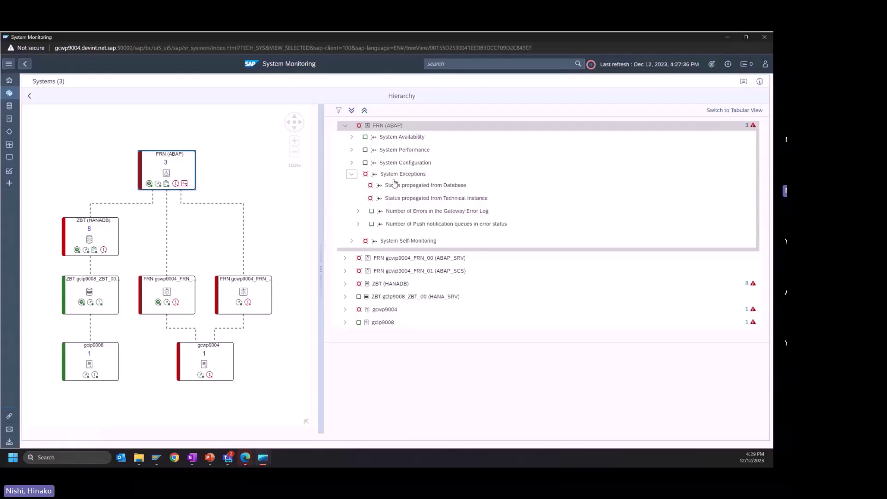
{"action": "left_click", "coordinate": [371, 188]}
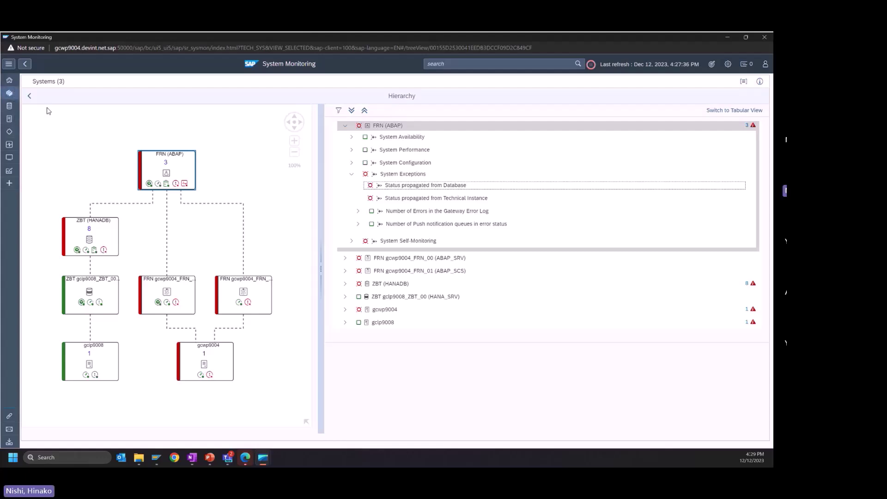
Step: Show the Databases page, and add a new custom page to the monitoring views and select it
{"action": "left_click", "coordinate": [10, 107]}
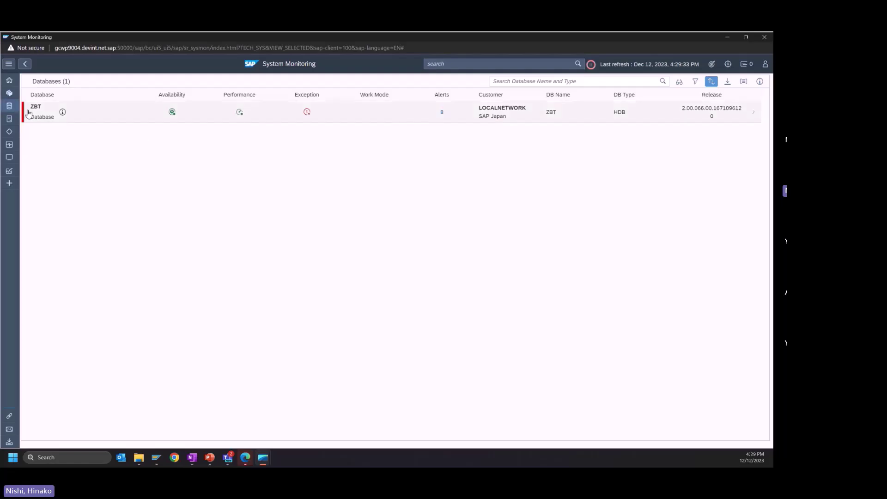
{"action": "left_click", "coordinate": [8, 107]}
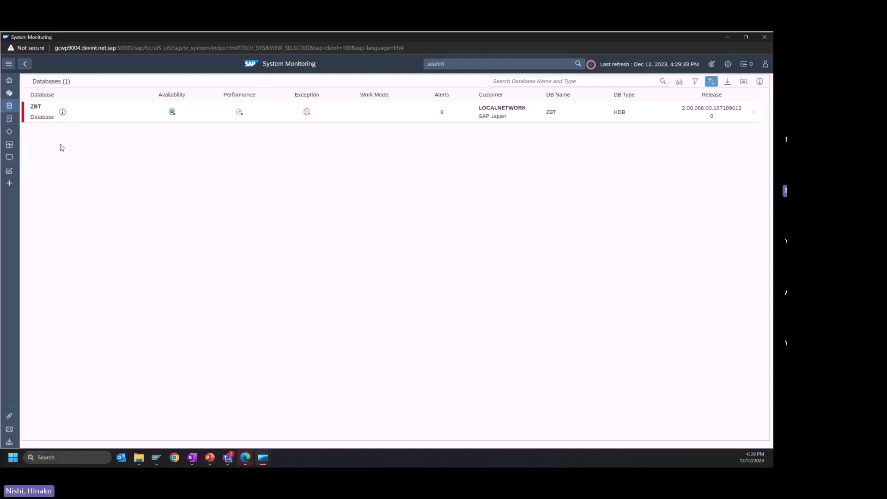
{"action": "left_click", "coordinate": [9, 185]}
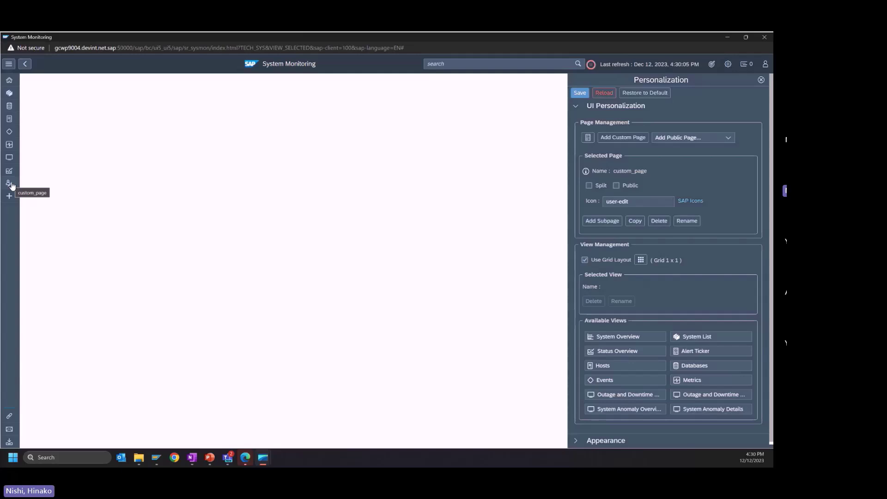
{"action": "left_click", "coordinate": [11, 184]}
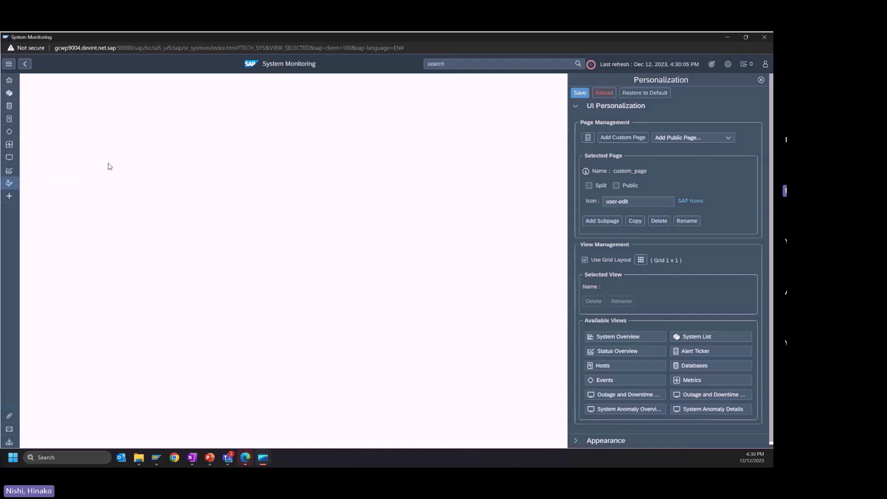
Step: Review the outages and planned downtimes on the System Down Monitor page
{"action": "left_click", "coordinate": [9, 158]}
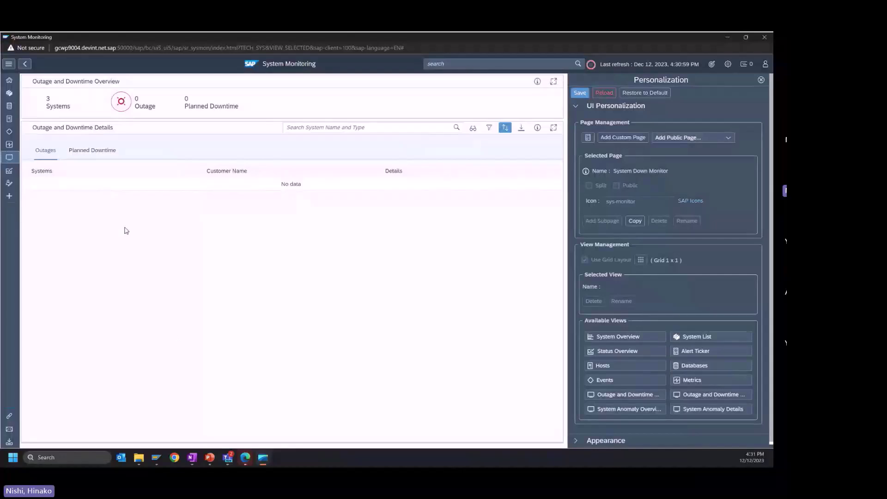
{"action": "left_click", "coordinate": [92, 151]}
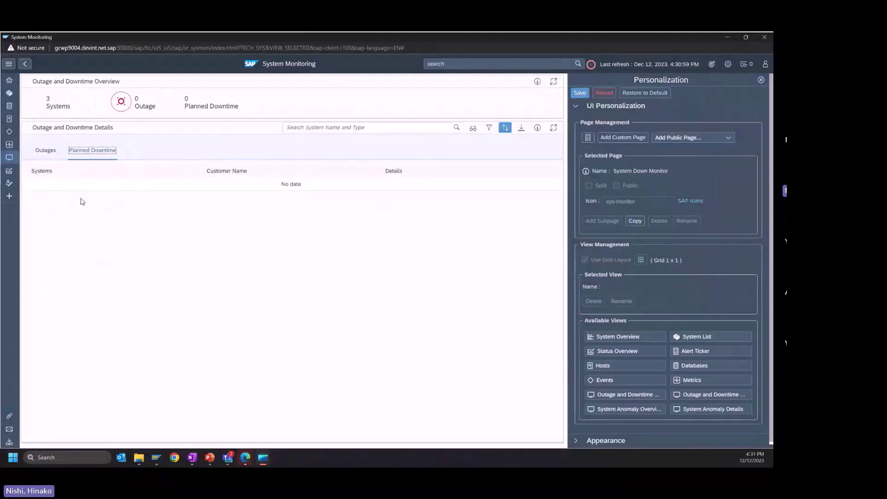
Step: Open the System Anomaly Prediction page and close the Personalization settings
{"action": "left_click", "coordinate": [9, 171]}
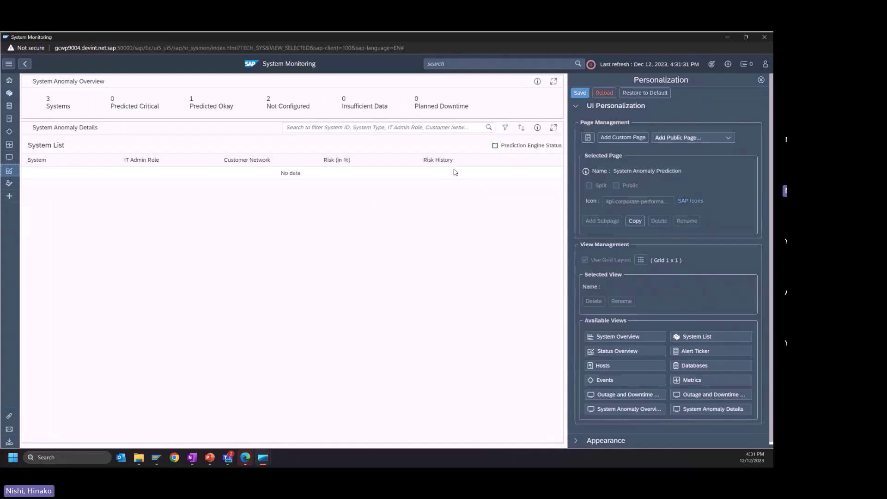
{"action": "left_click", "coordinate": [760, 80]}
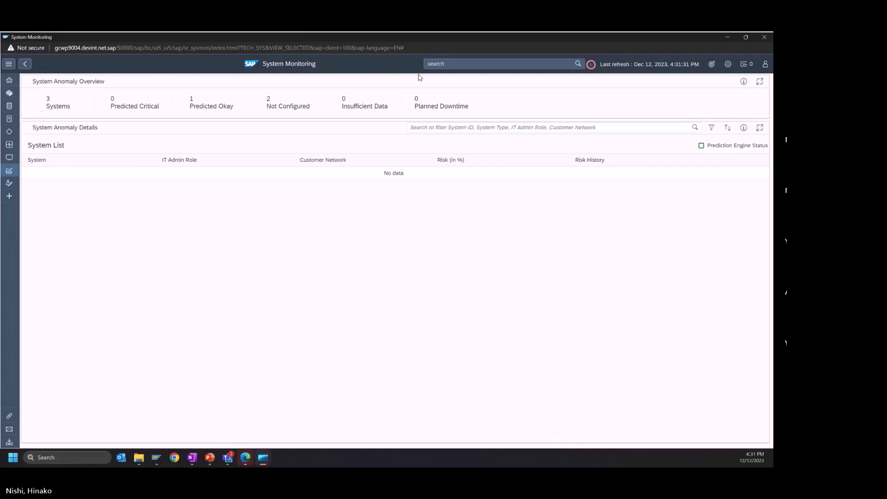
Step: Extend the technical systems scope to all listed customer networks, adding CUSTOMER01 and CUSTOMER29 to LOCALNETWORK, and apply it
{"action": "left_click", "coordinate": [712, 64]}
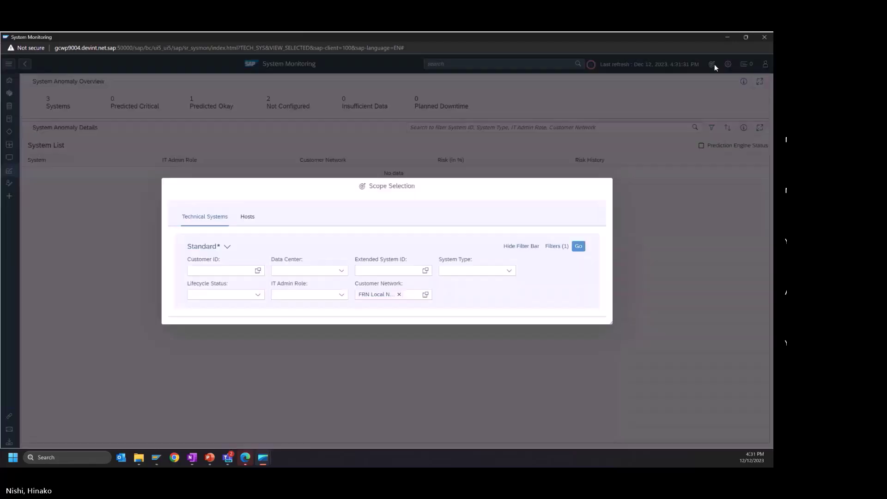
{"action": "left_click", "coordinate": [258, 270]}
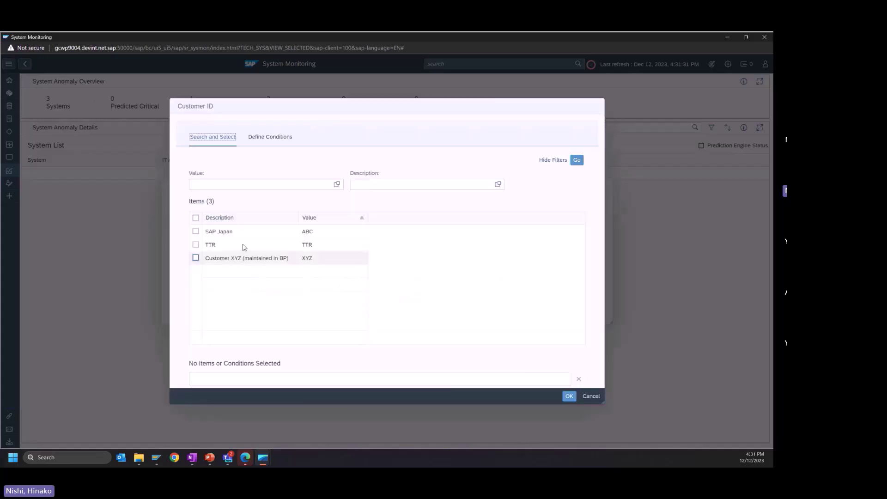
{"action": "left_click", "coordinate": [590, 396]}
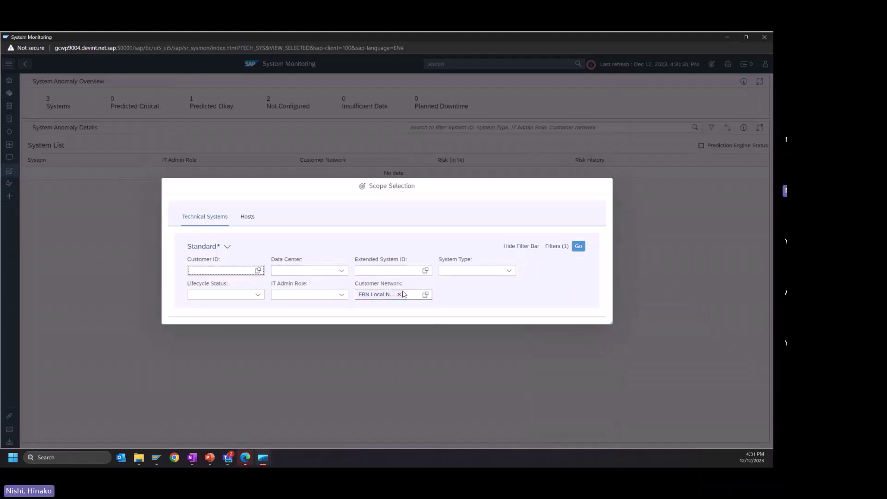
{"action": "left_click", "coordinate": [425, 295]}
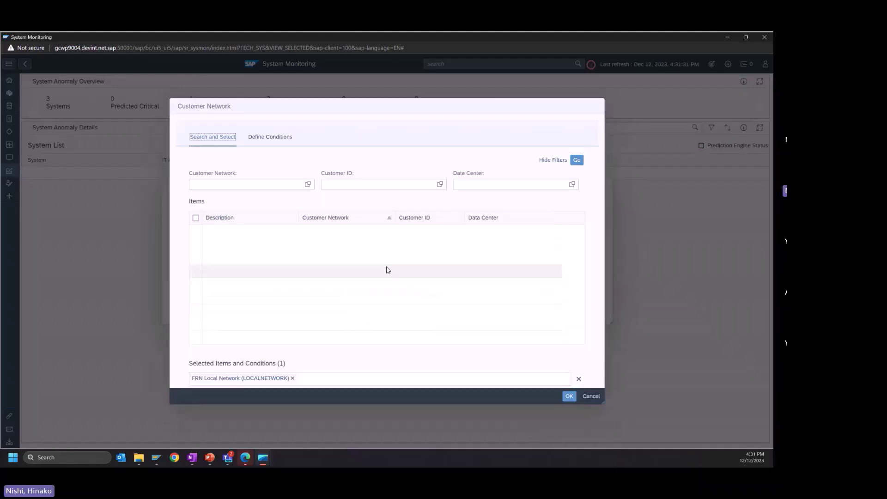
{"action": "left_click", "coordinate": [196, 217]}
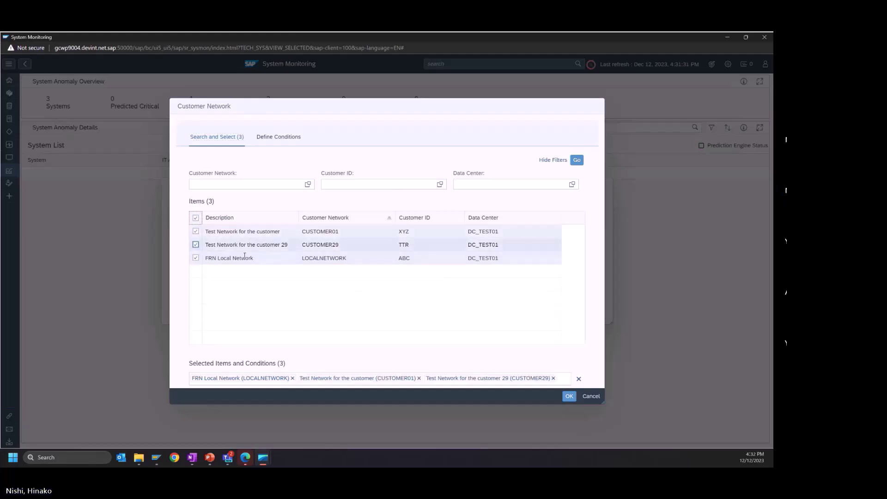
{"action": "left_click", "coordinate": [571, 397]}
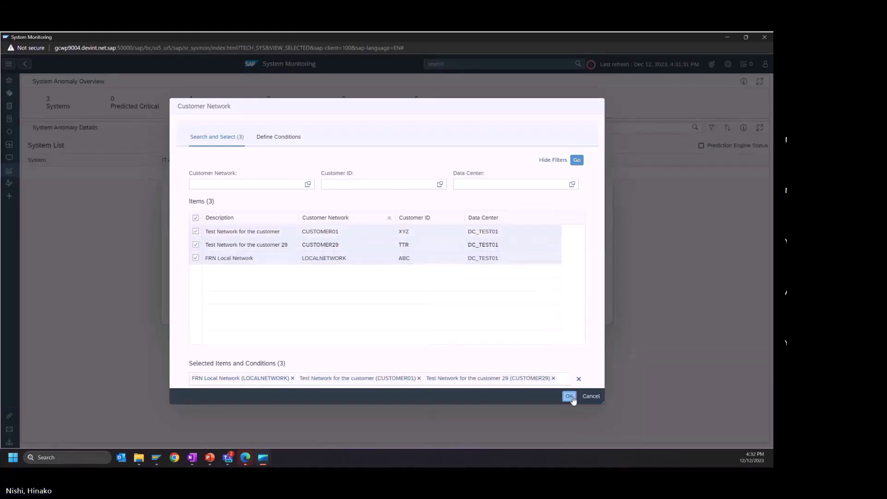
{"action": "left_click", "coordinate": [573, 250]}
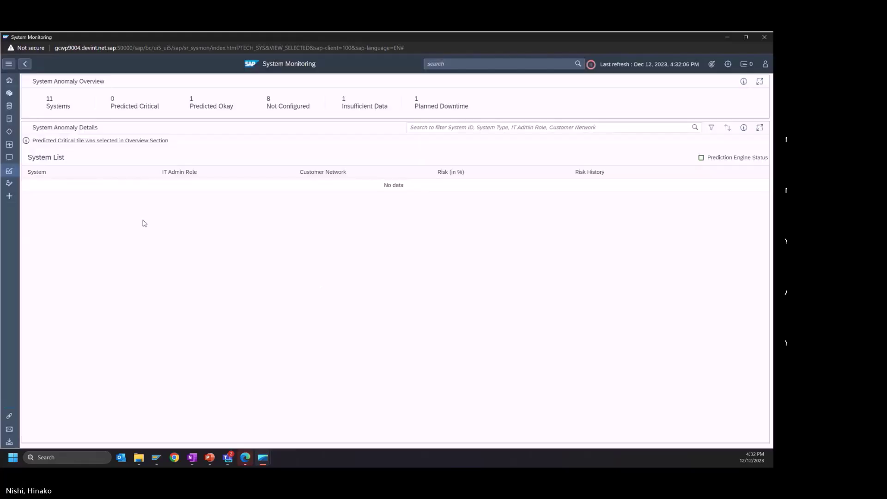
Step: Open the prediction models of the Predicted Okay system ZBT and view the SAP HANA Database Hanging model's risk history
{"action": "left_click", "coordinate": [221, 109]}
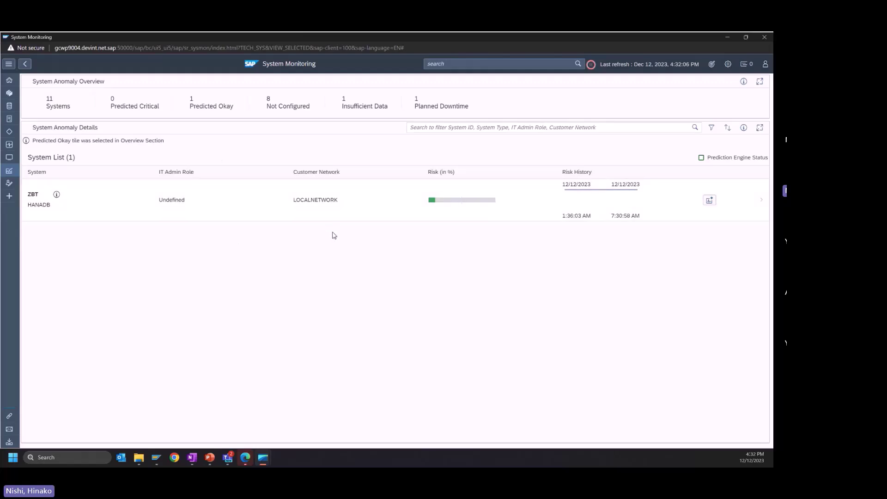
{"action": "left_click", "coordinate": [345, 205]}
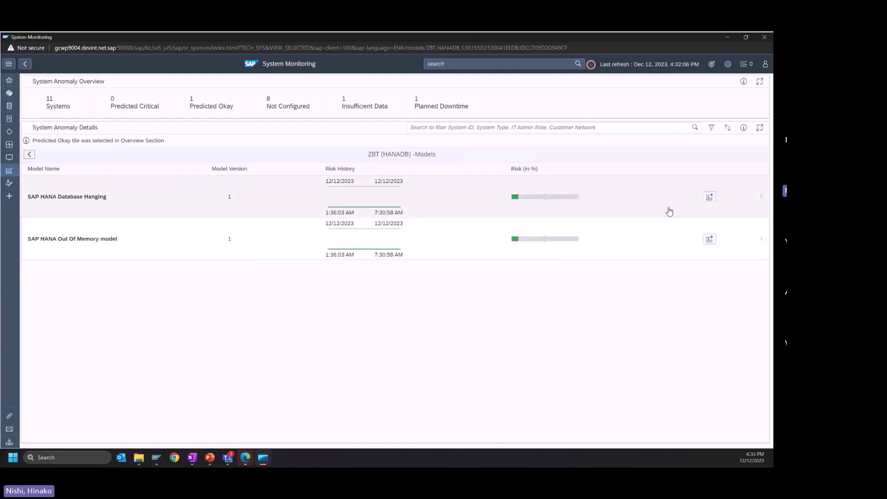
{"action": "left_click", "coordinate": [710, 197]}
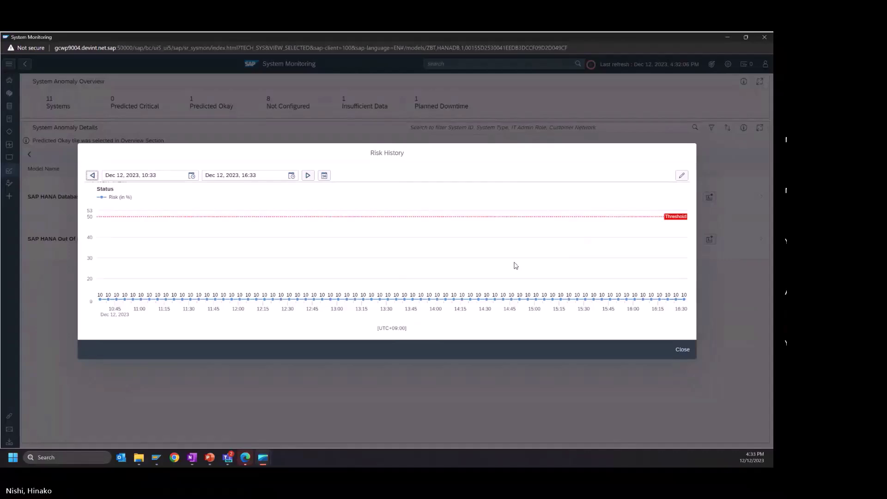
{"action": "left_click", "coordinate": [686, 354]}
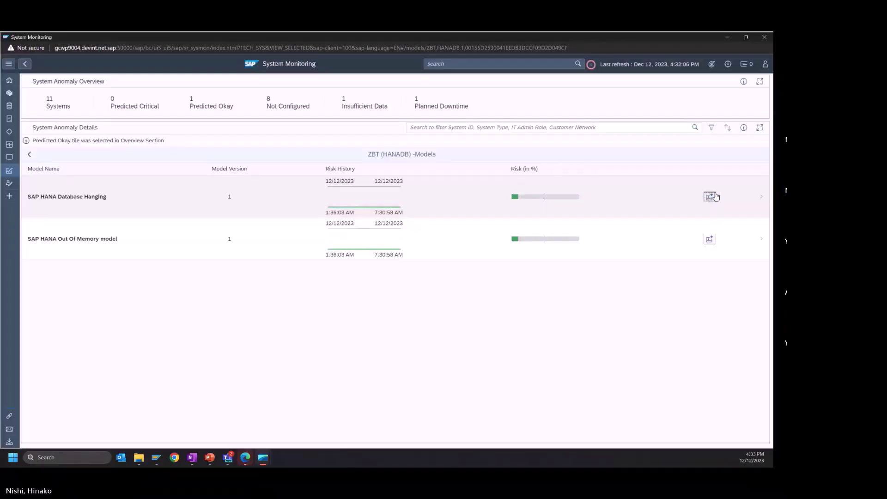
Step: Open the metrics of the SAP HANA Database Hanging model and view the history chart for Hana service ping time
{"action": "left_click", "coordinate": [742, 198]}
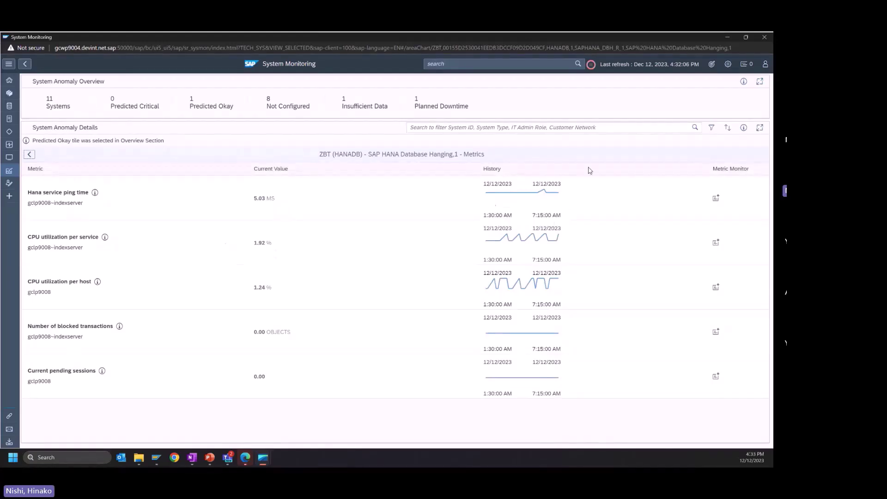
{"action": "left_click", "coordinate": [717, 199]}
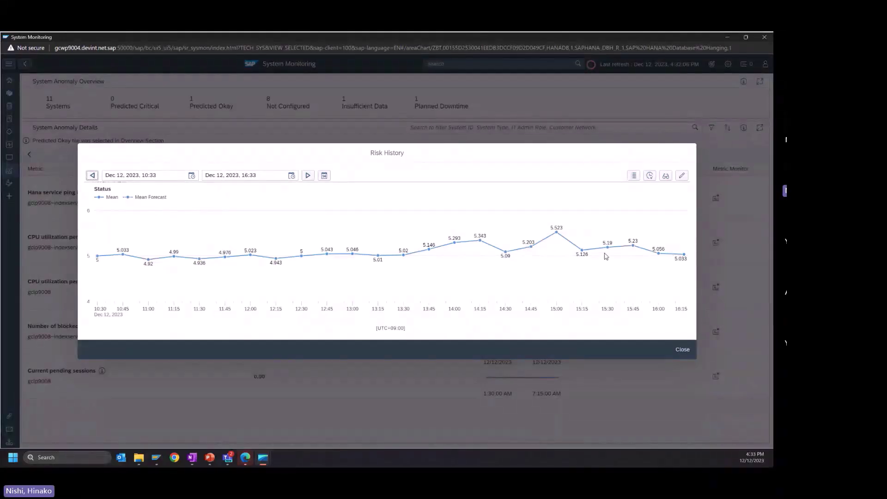
{"action": "left_click", "coordinate": [689, 350]}
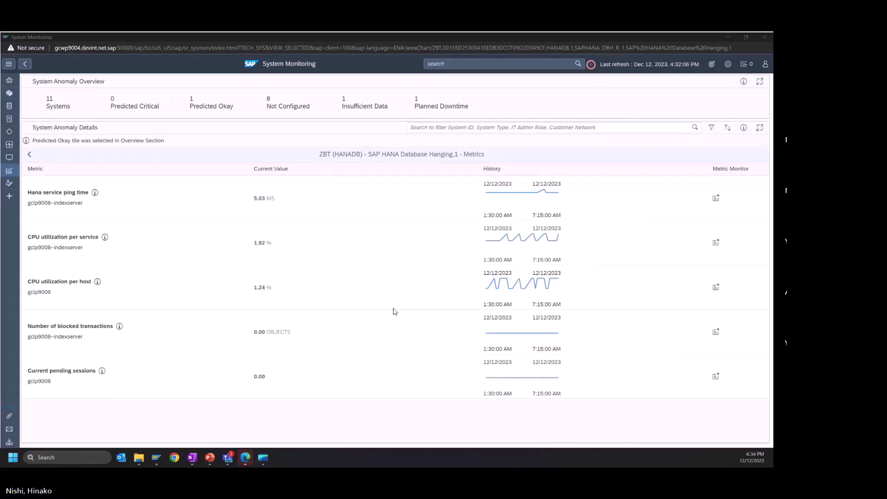
Step: Switch to the PowerPoint slide show and advance to the System Anomaly Prediction (3/3) slide
{"action": "key", "text": "alt+Tab"}
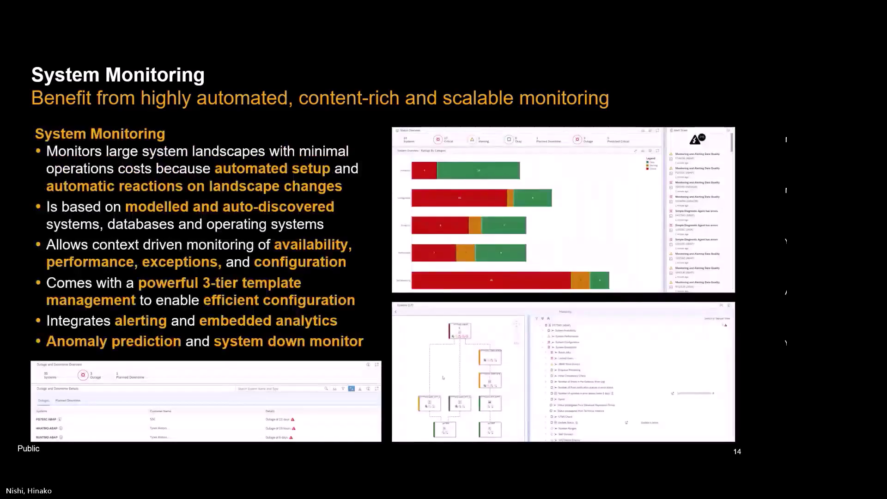
{"action": "key", "text": "Right"}
{"action": "key", "text": "Right"}
{"action": "key", "text": "Right"}
{"action": "key", "text": "Right"}
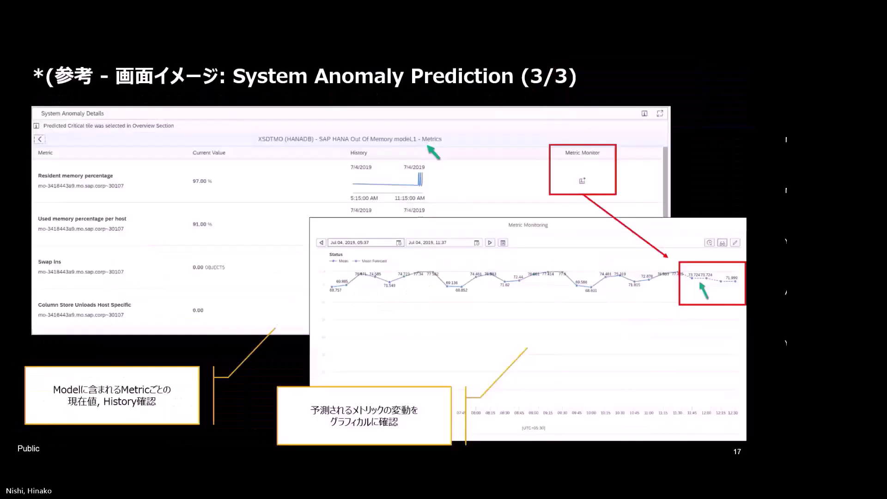